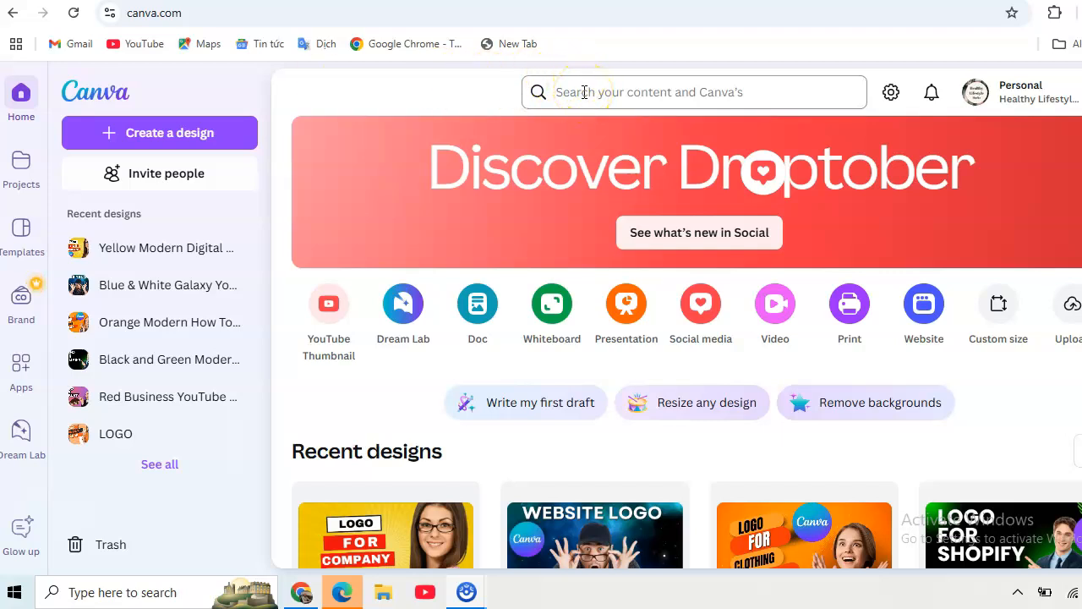
# Step: Create a new blank video design
pyautogui.click(776, 309)
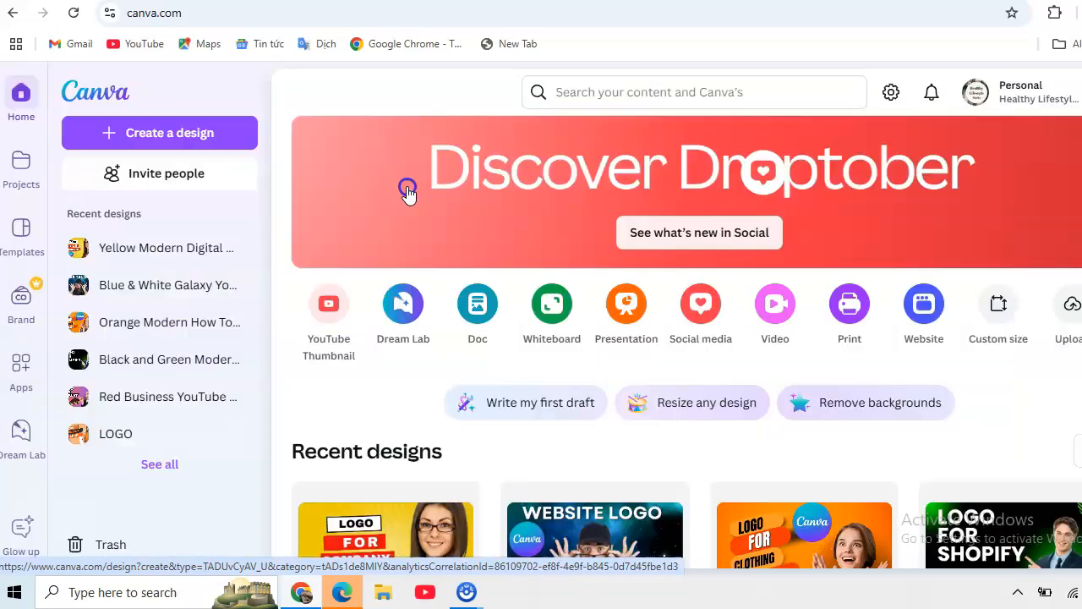
pyautogui.click(408, 191)
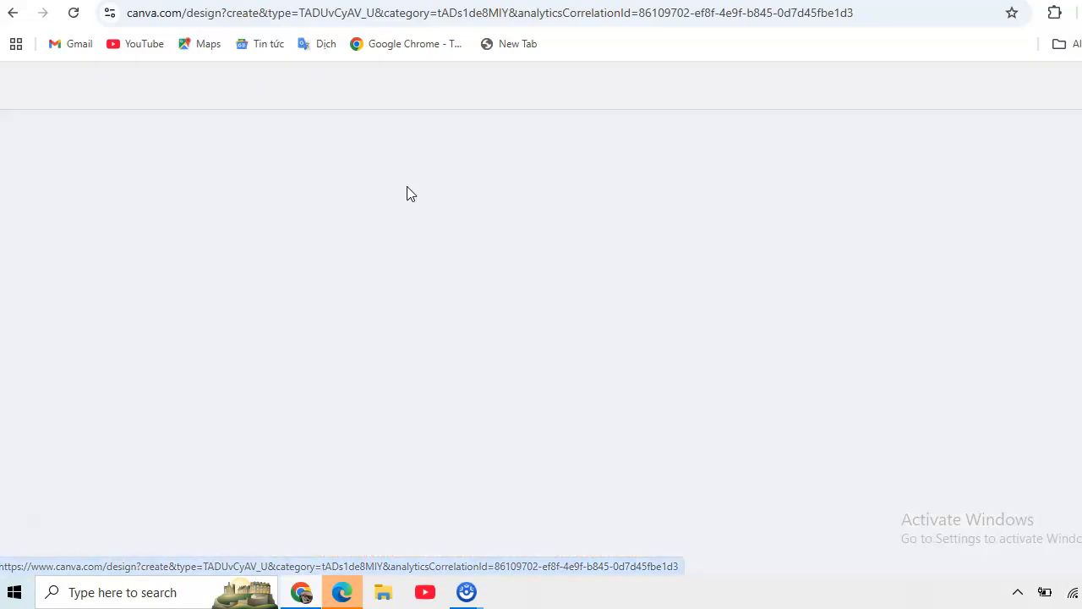
pyautogui.click(233, 204)
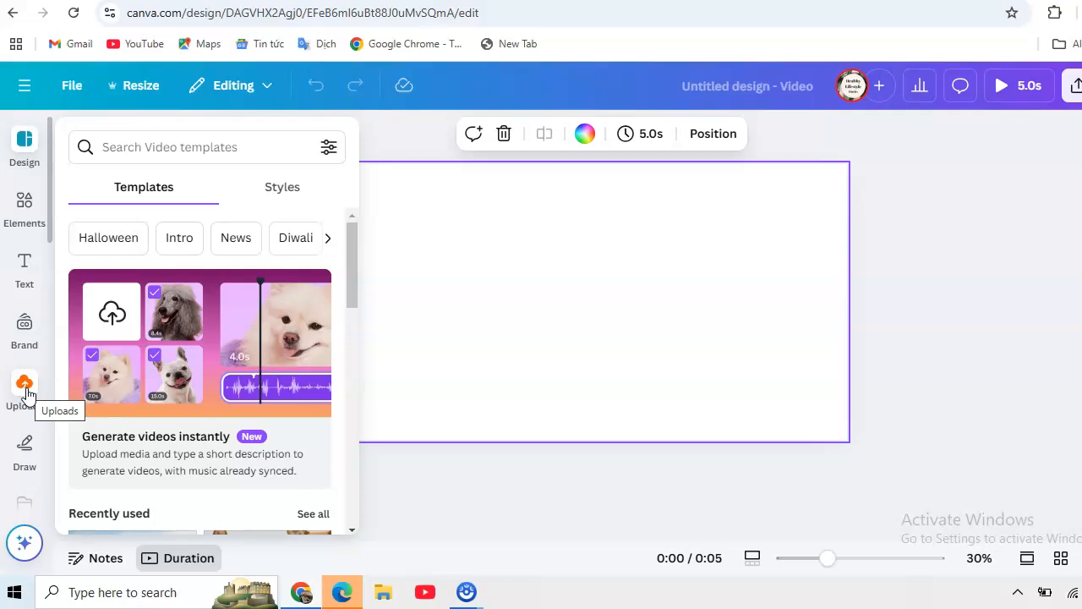
# Step: Search the elements library for "lion walking"
pyautogui.click(25, 213)
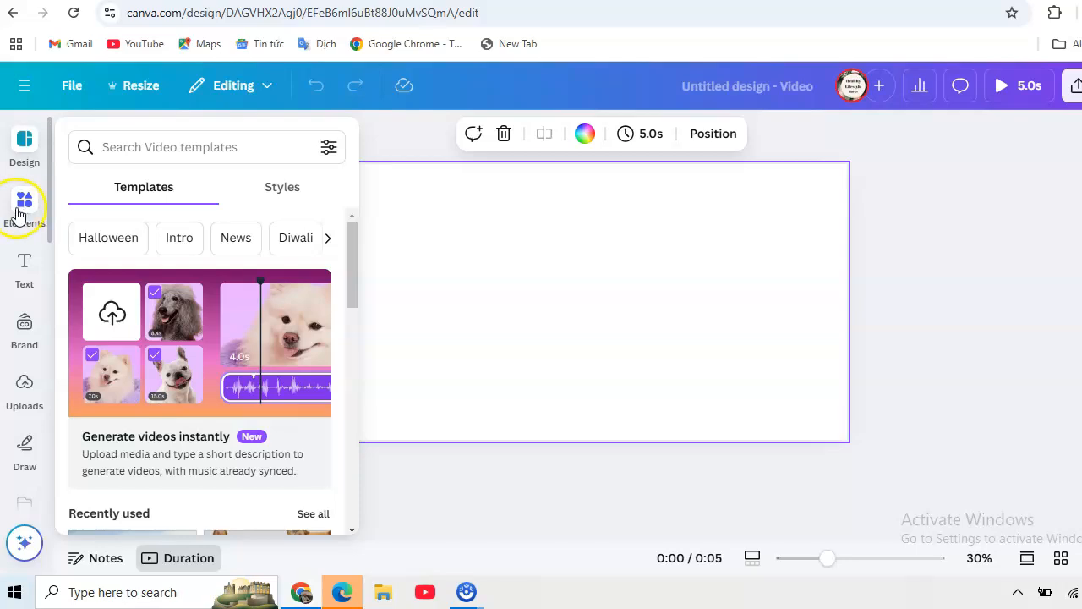
pyautogui.click(25, 215)
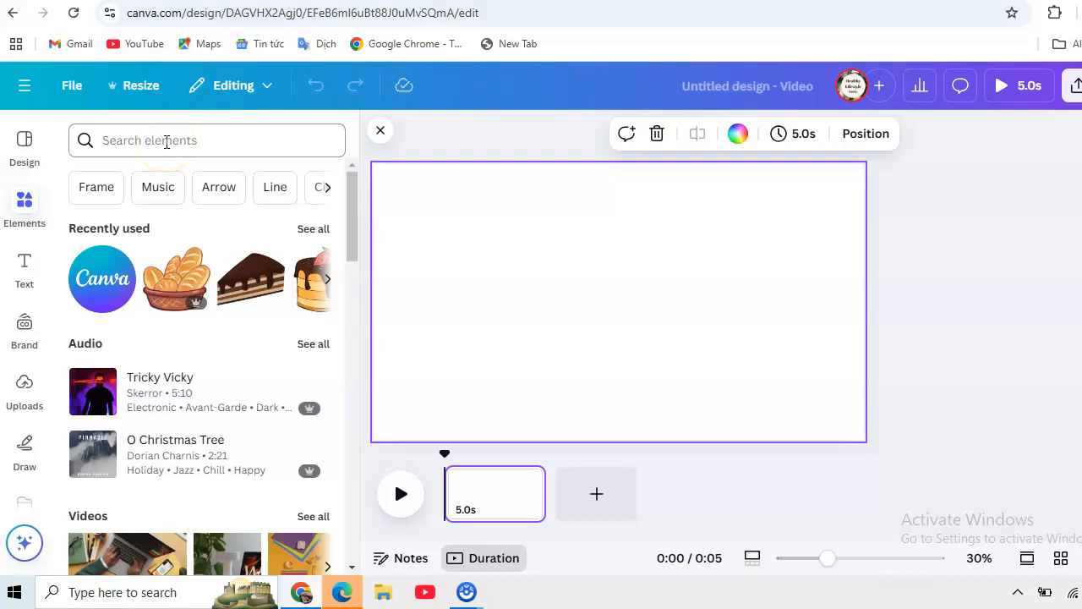
pyautogui.click(166, 141)
pyautogui.write('Li')
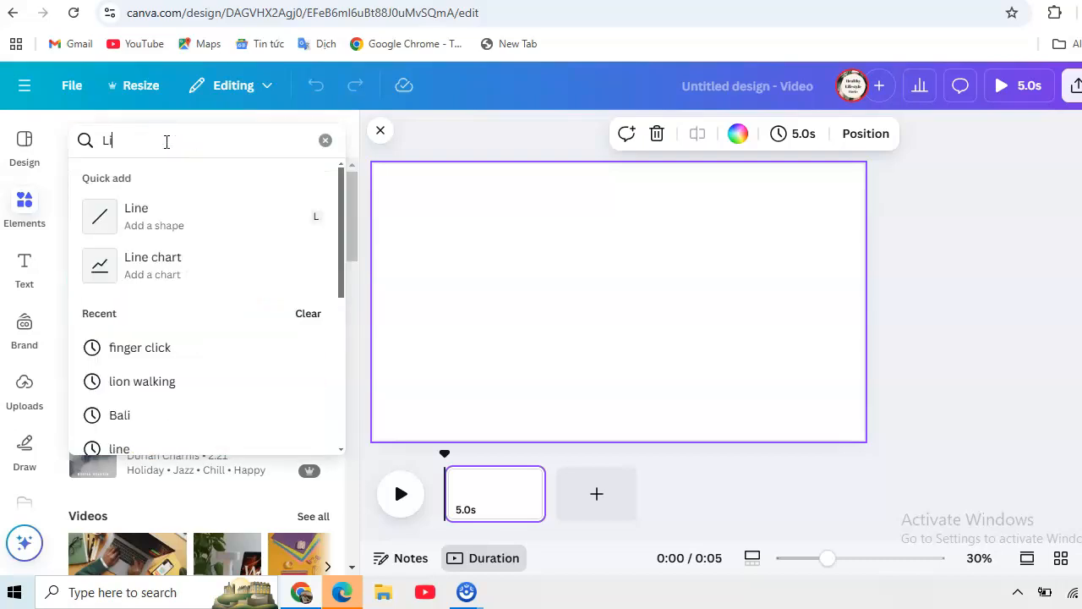
pyautogui.write('on')
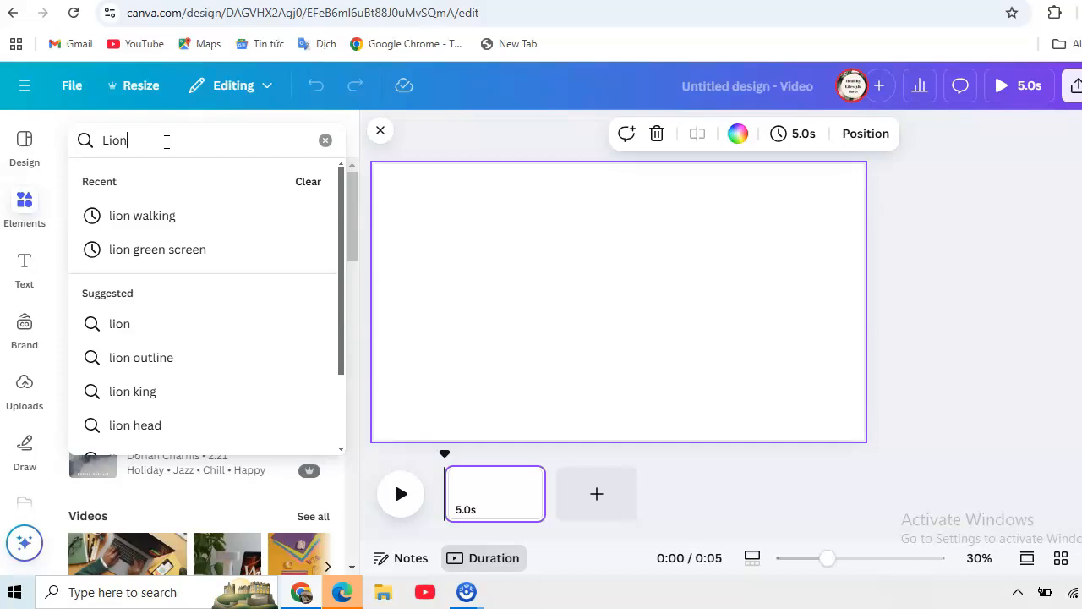
pyautogui.click(148, 219)
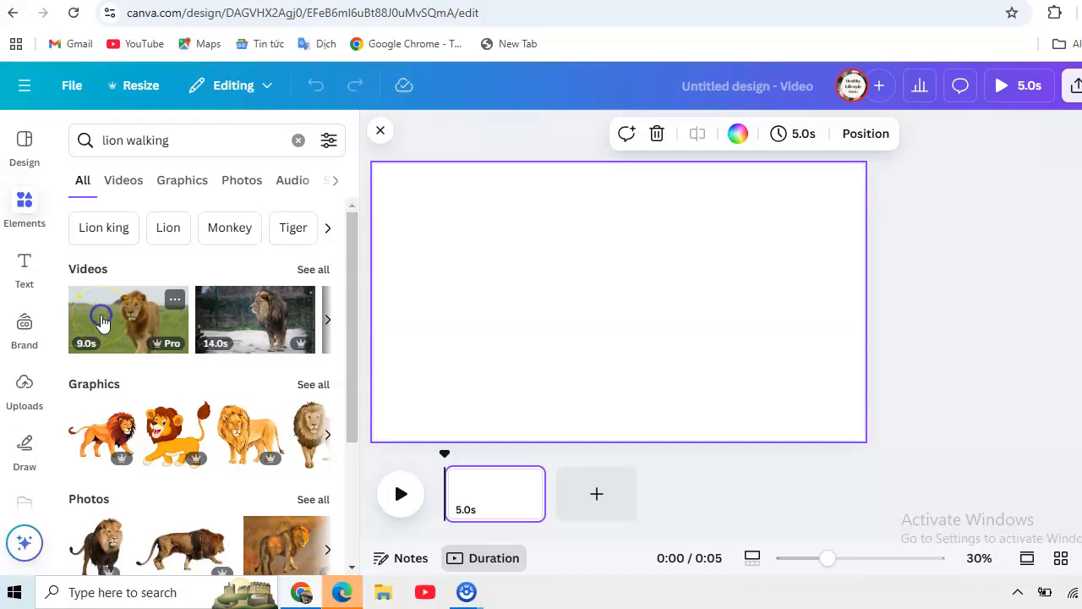
# Step: Add the 9.0 s video of the lion walking on green grass and set it as the page background
pyautogui.click(100, 321)
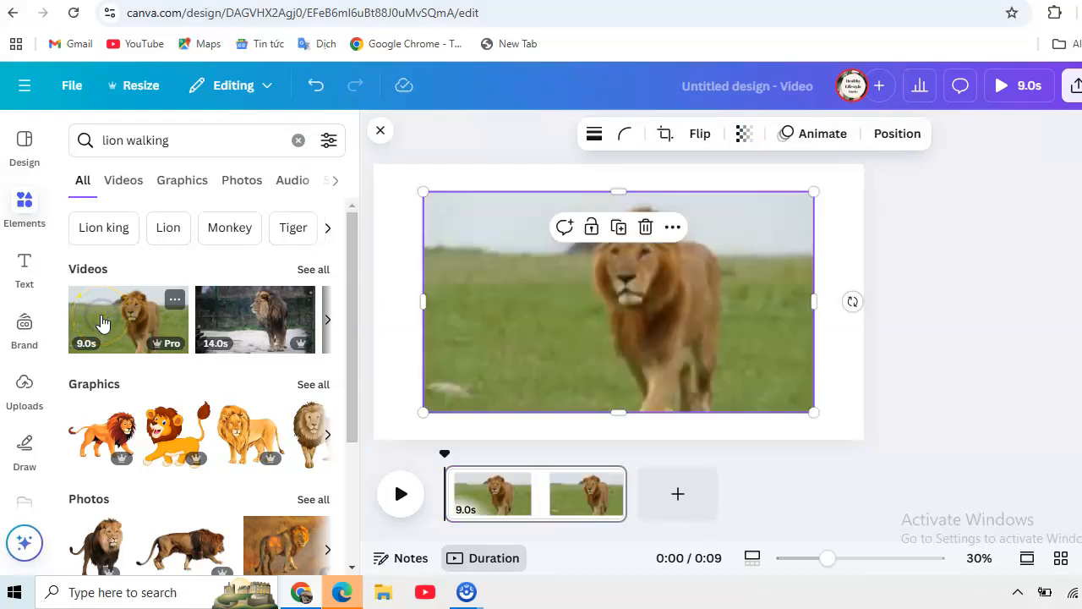
pyautogui.rightClick(538, 275)
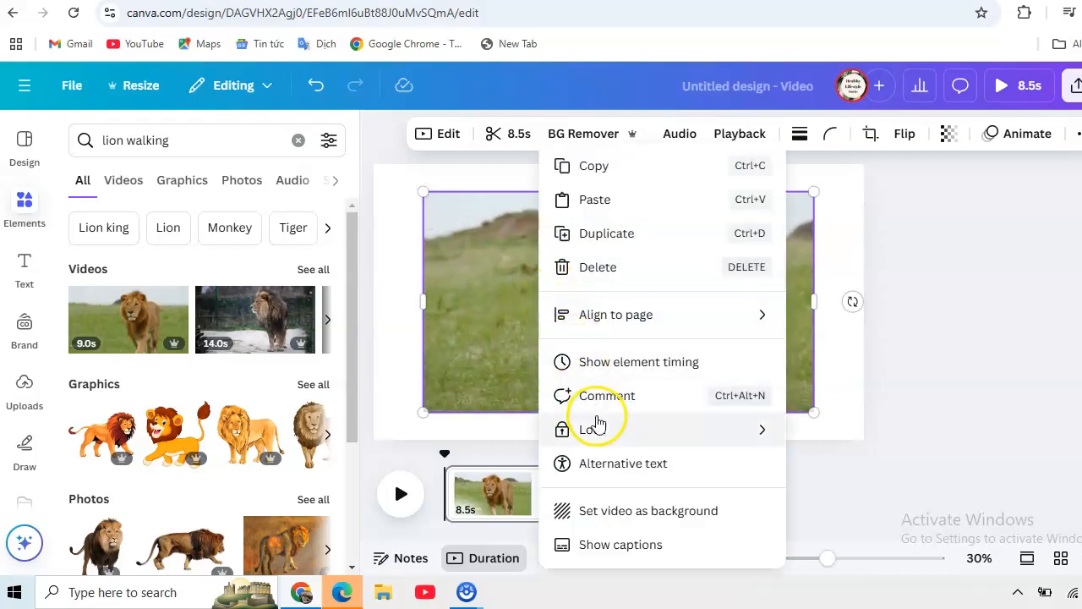
pyautogui.click(617, 512)
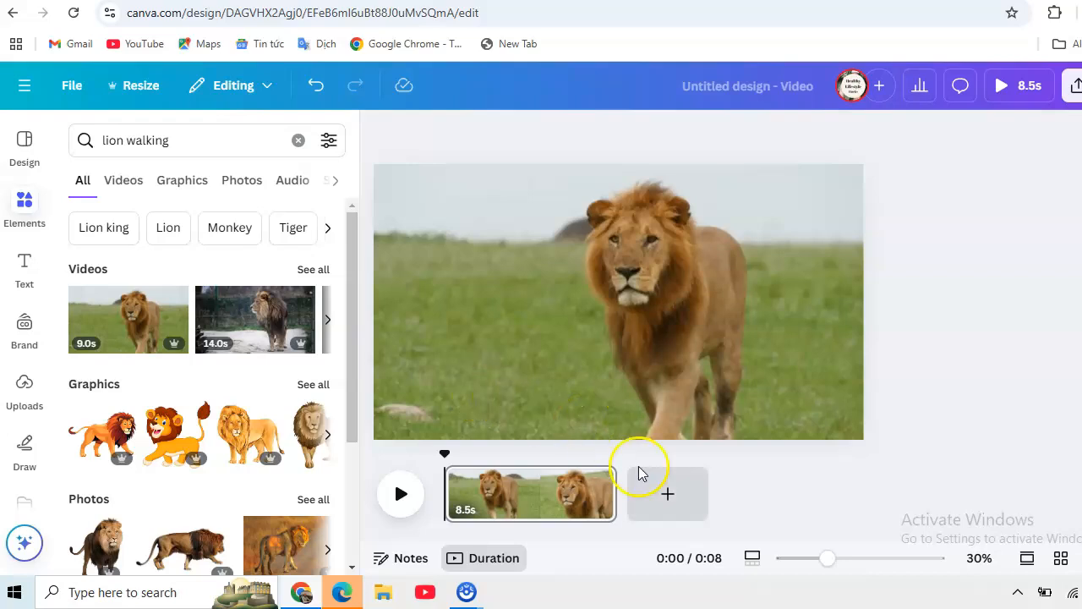
# Step: Add a second page after the lion clip and search the elements library for "forest"
pyautogui.click(667, 496)
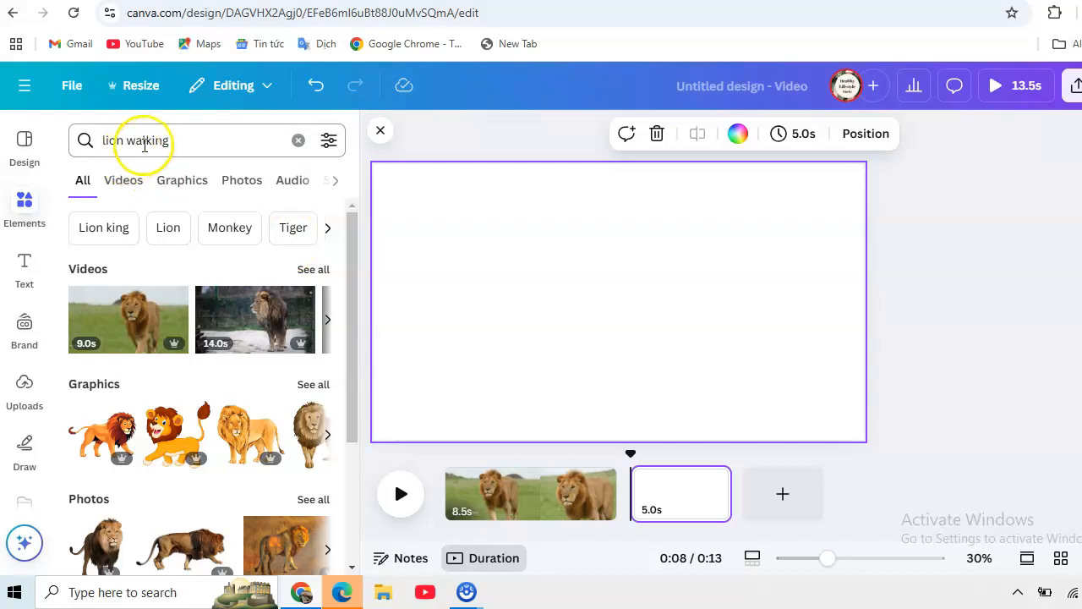
pyautogui.click(172, 142)
pyautogui.click(171, 142)
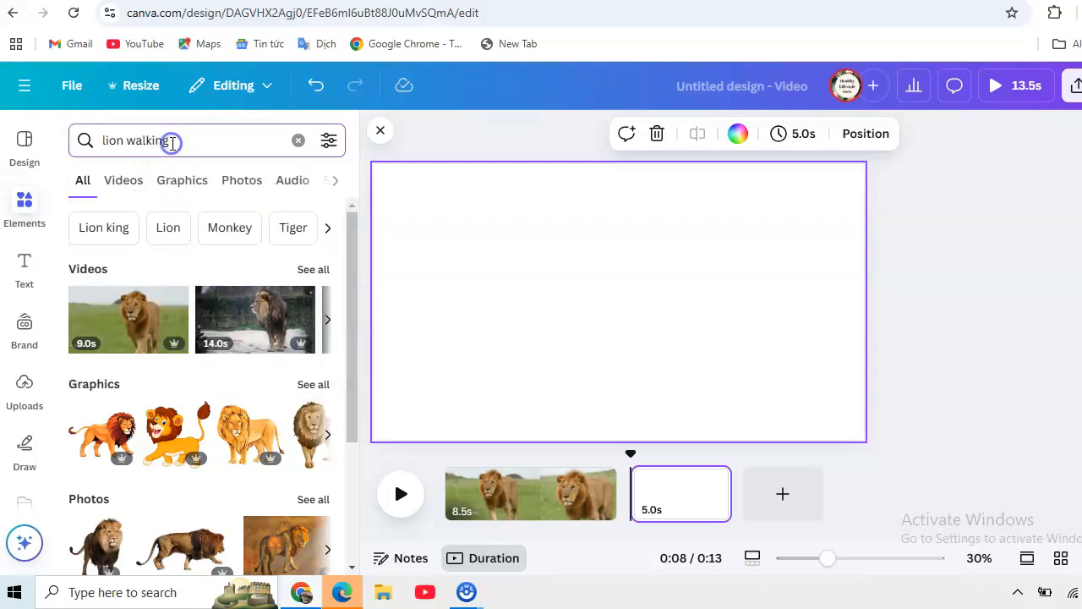
pyautogui.tripleClick(172, 142)
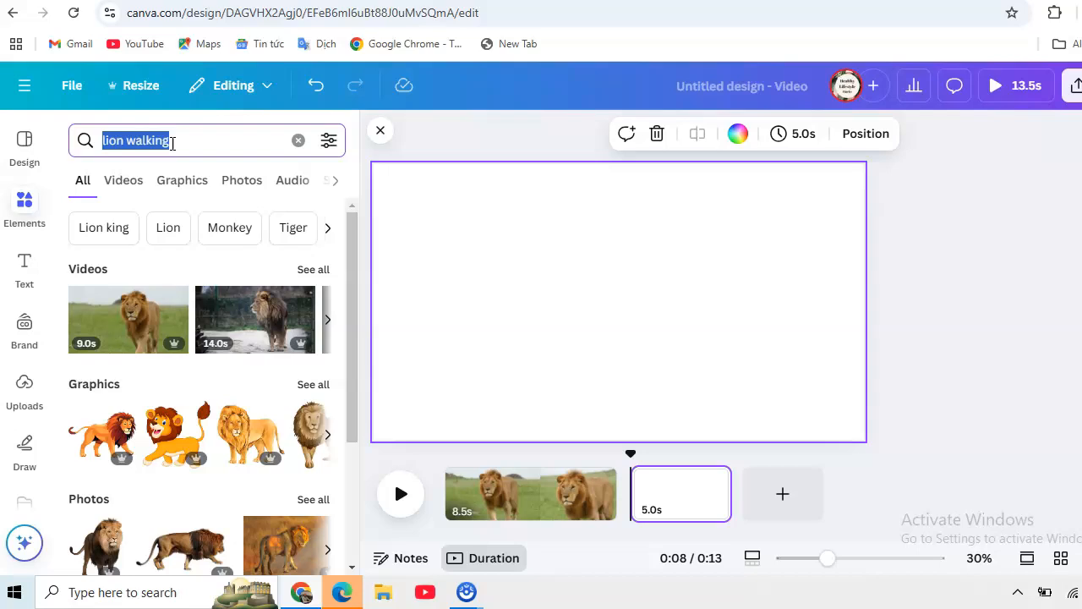
pyautogui.write('for')
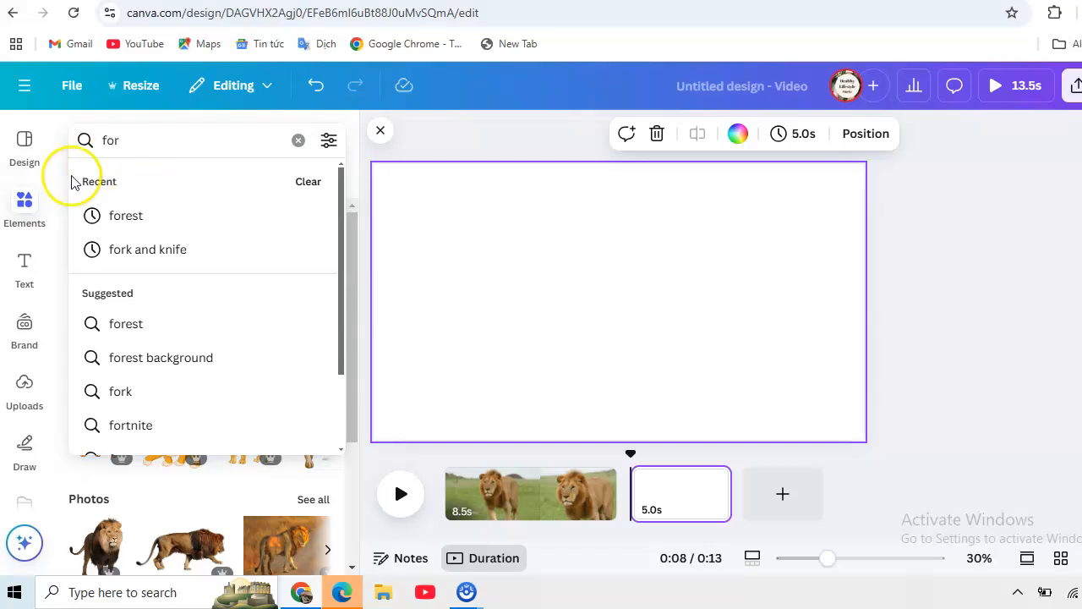
pyautogui.click(127, 217)
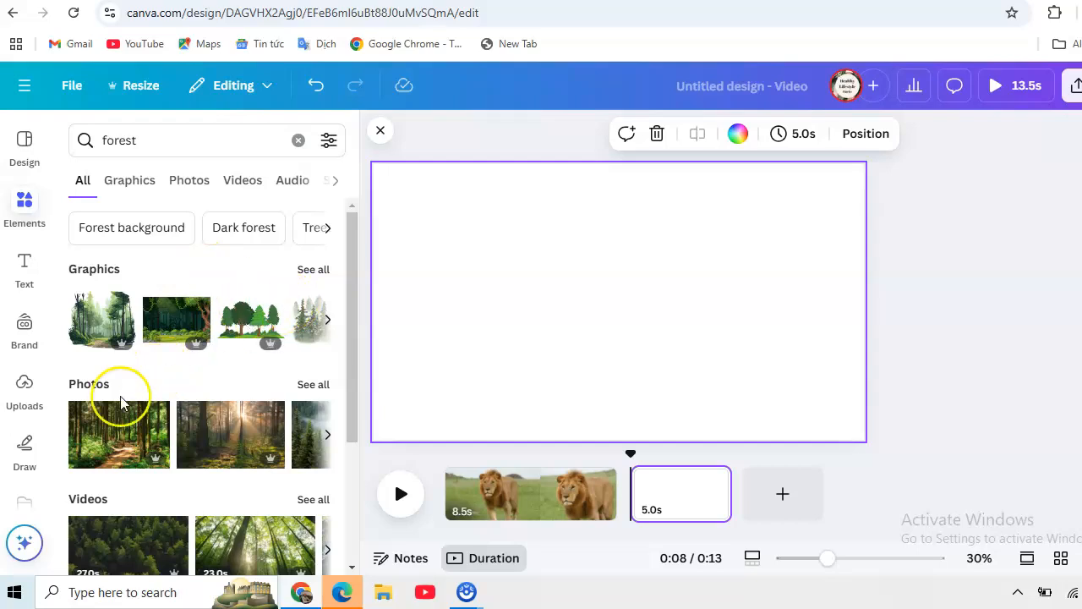
# Step: Insert the photo of the sunlit dirt path through the forest and set it as the second page's background
pyautogui.click(100, 438)
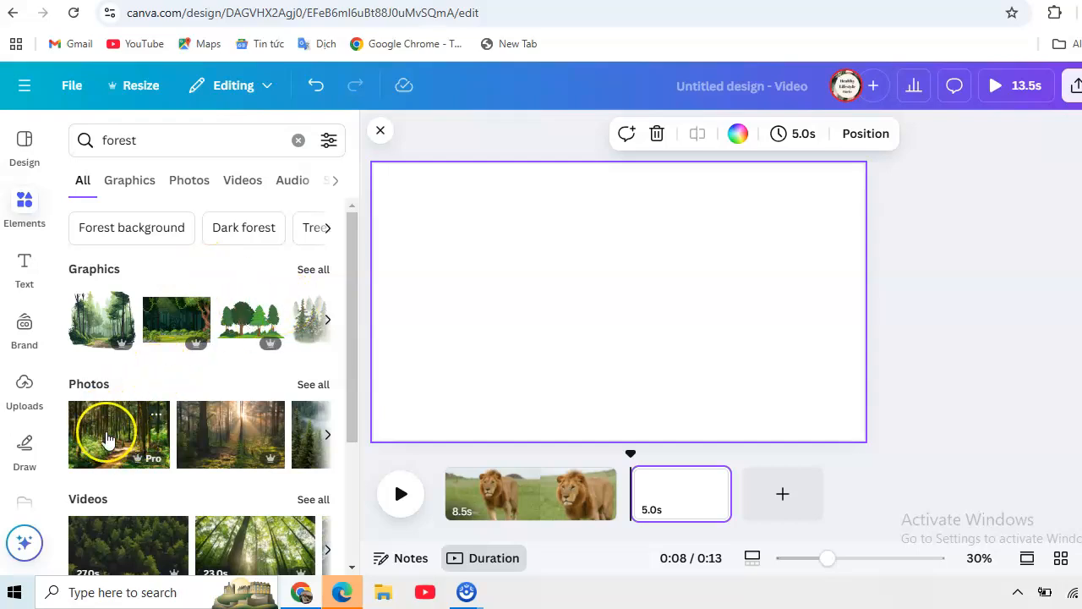
pyautogui.click(112, 434)
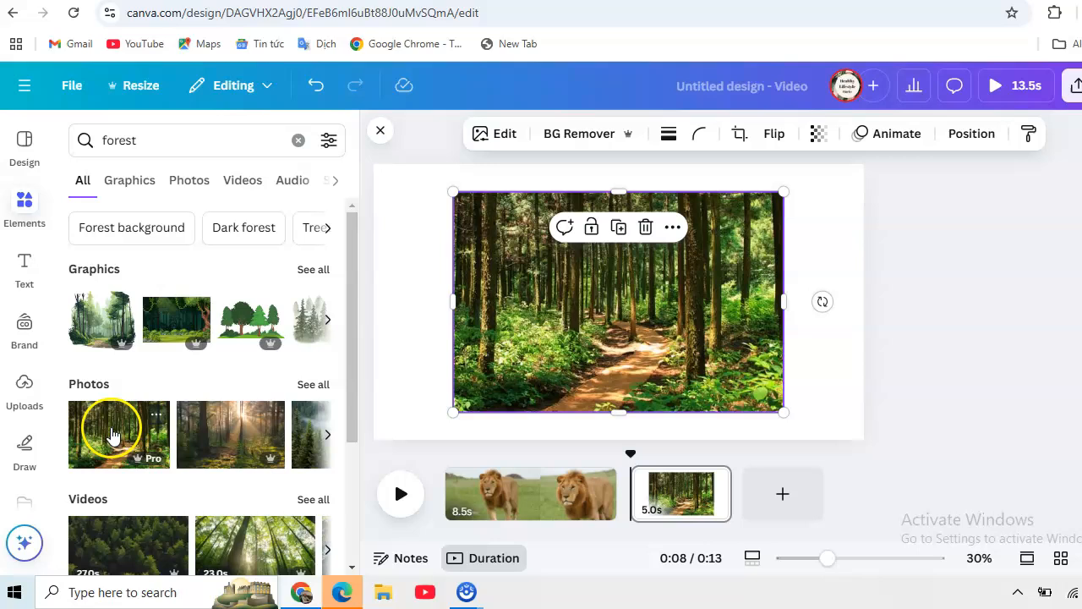
pyautogui.rightClick(580, 293)
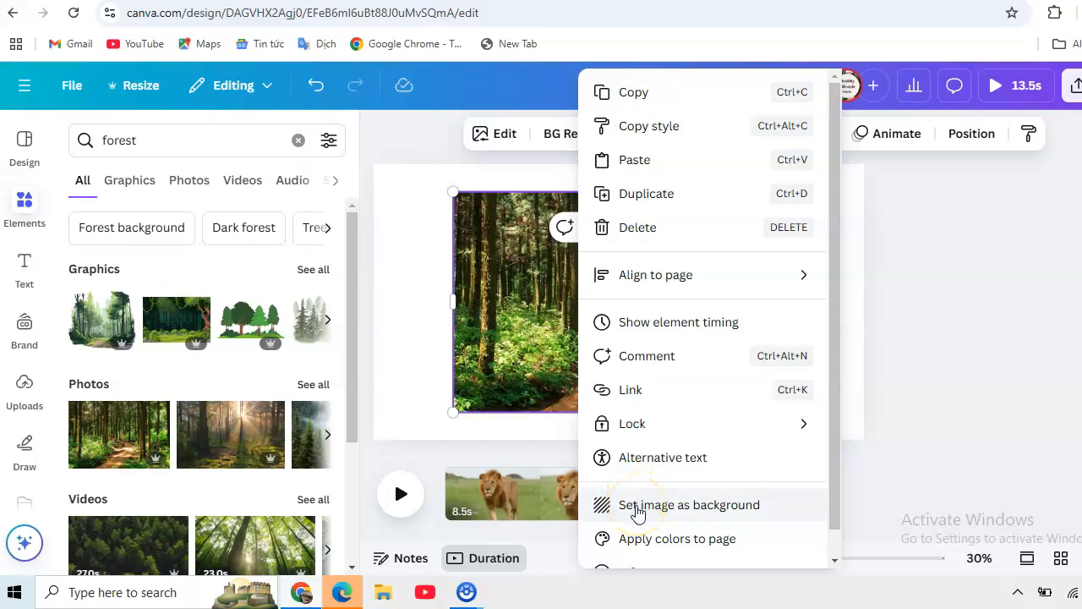
pyautogui.click(637, 508)
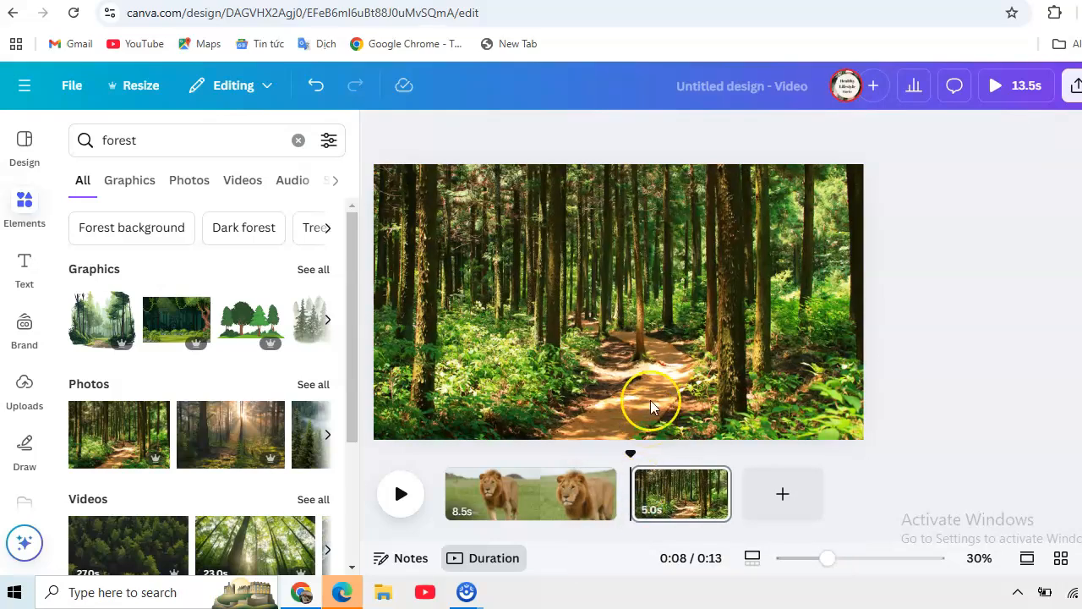
# Step: Shorten both the lion page and the forest page to 3.0 s each on the timeline
pyautogui.moveTo(608, 497)
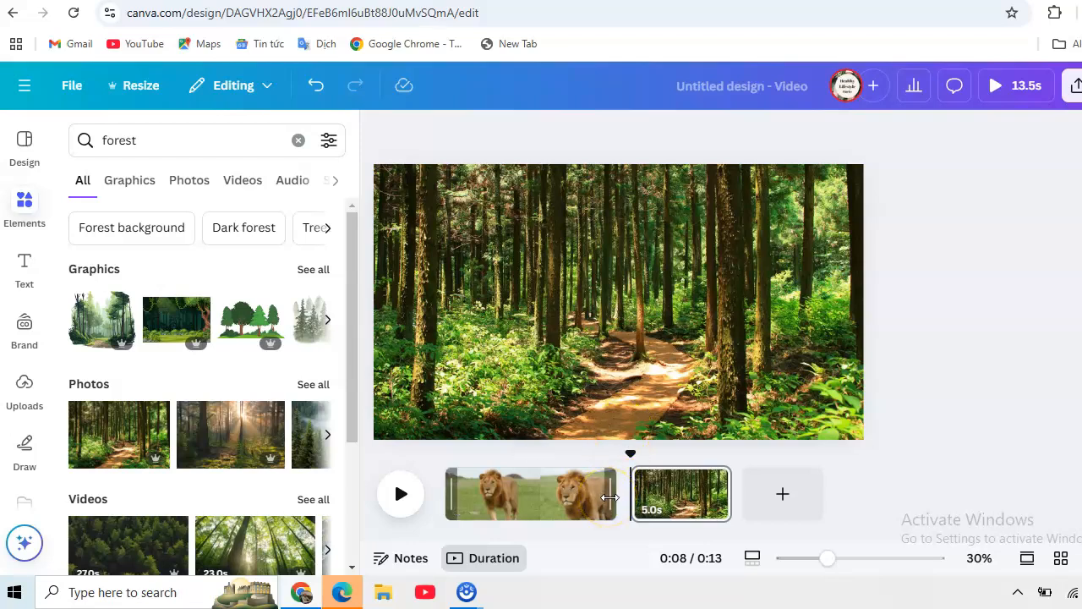
pyautogui.moveTo(608, 499); pyautogui.dragTo(497, 504)
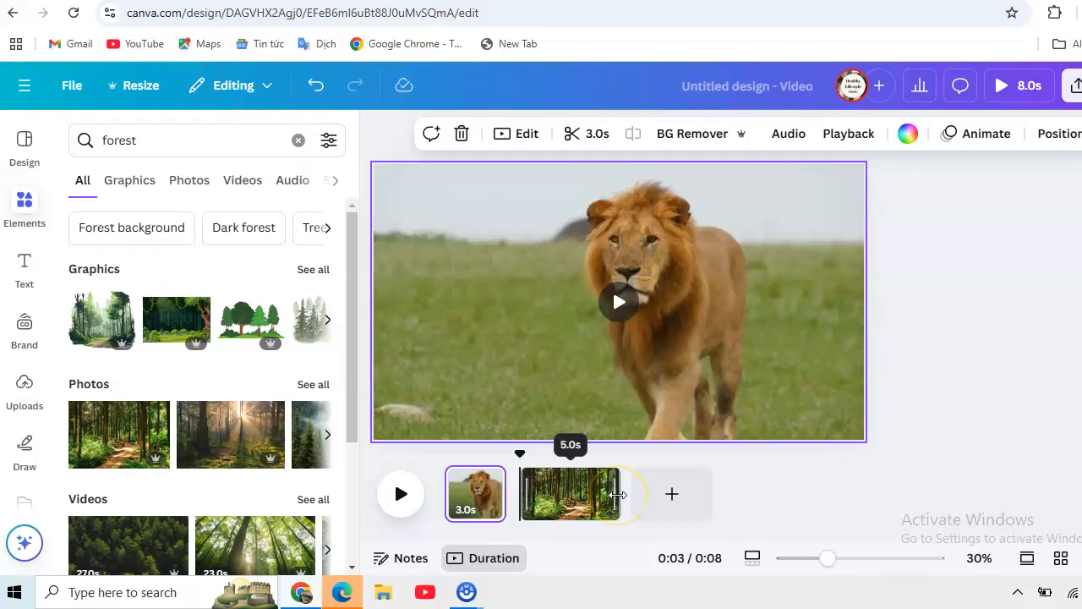
pyautogui.moveTo(618, 494); pyautogui.dragTo(578, 503)
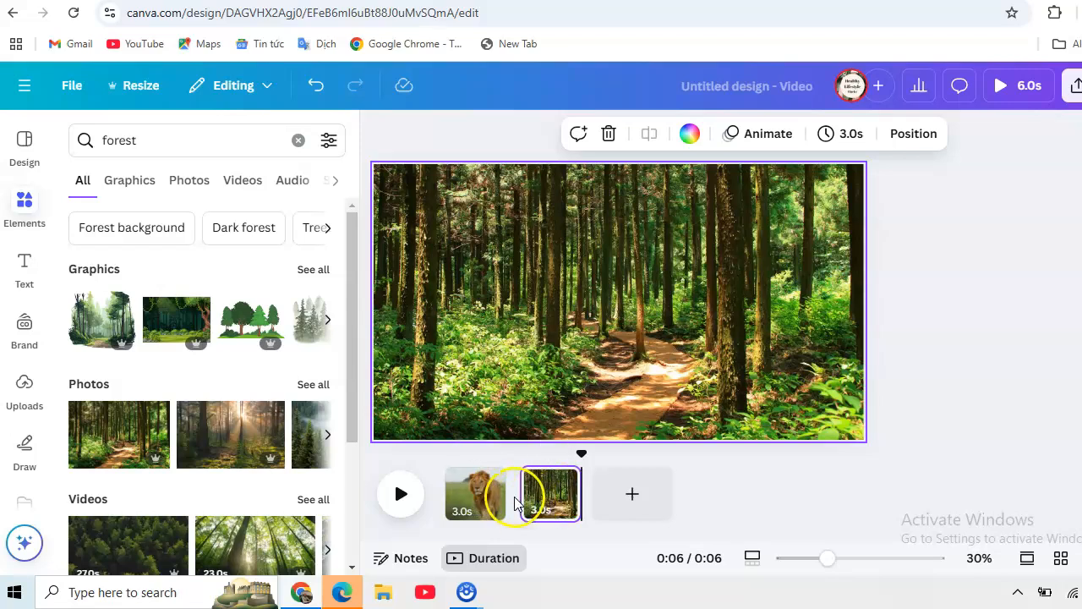
# Step: Add a Dissolve transition between the lion page and the forest page
pyautogui.moveTo(518, 501)
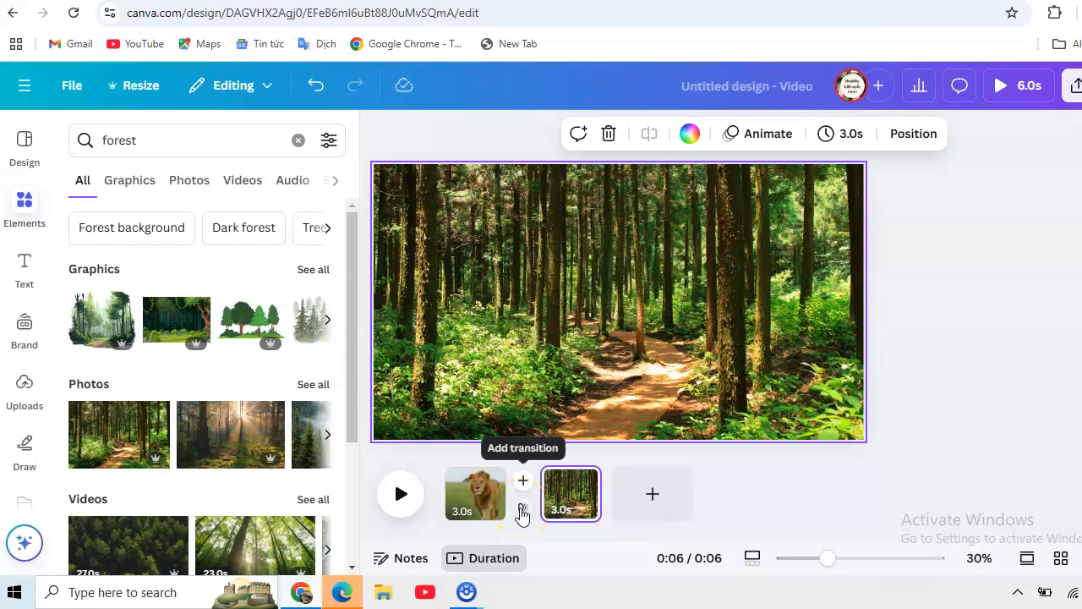
pyautogui.click(522, 511)
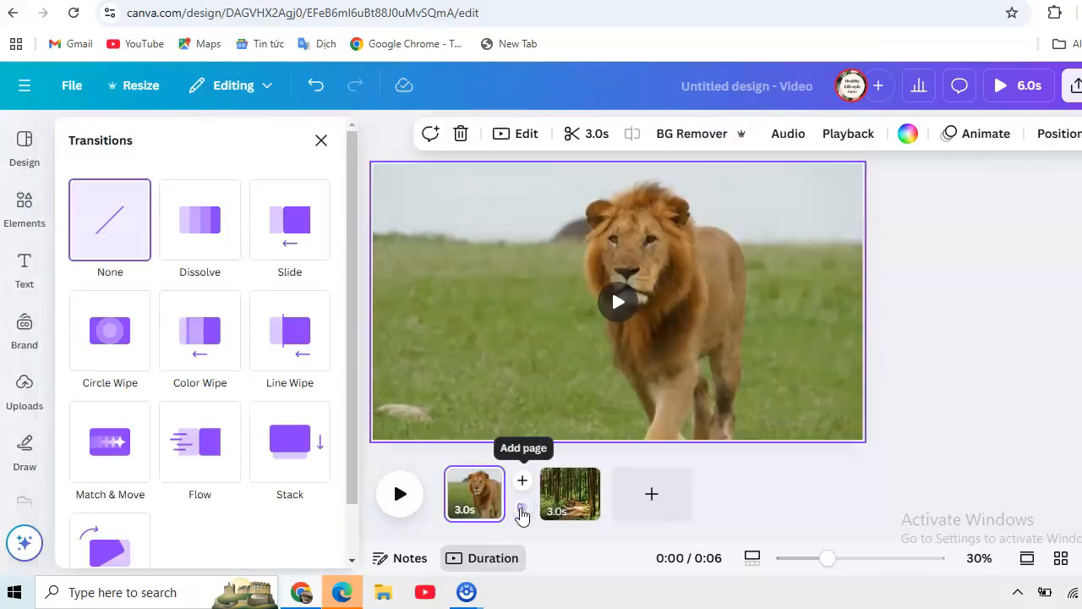
pyautogui.click(226, 267)
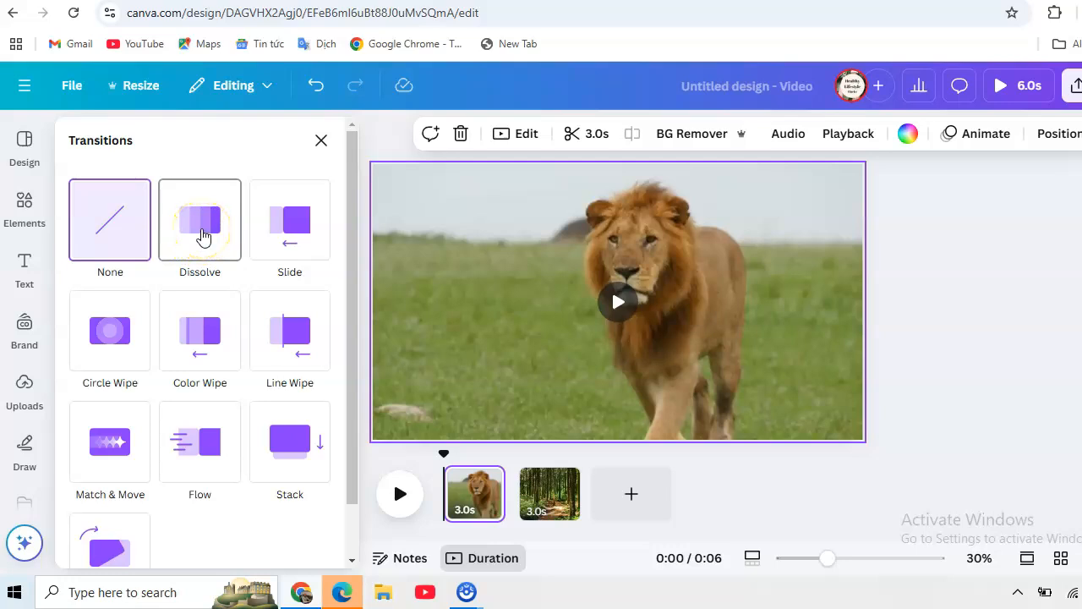
pyautogui.click(201, 235)
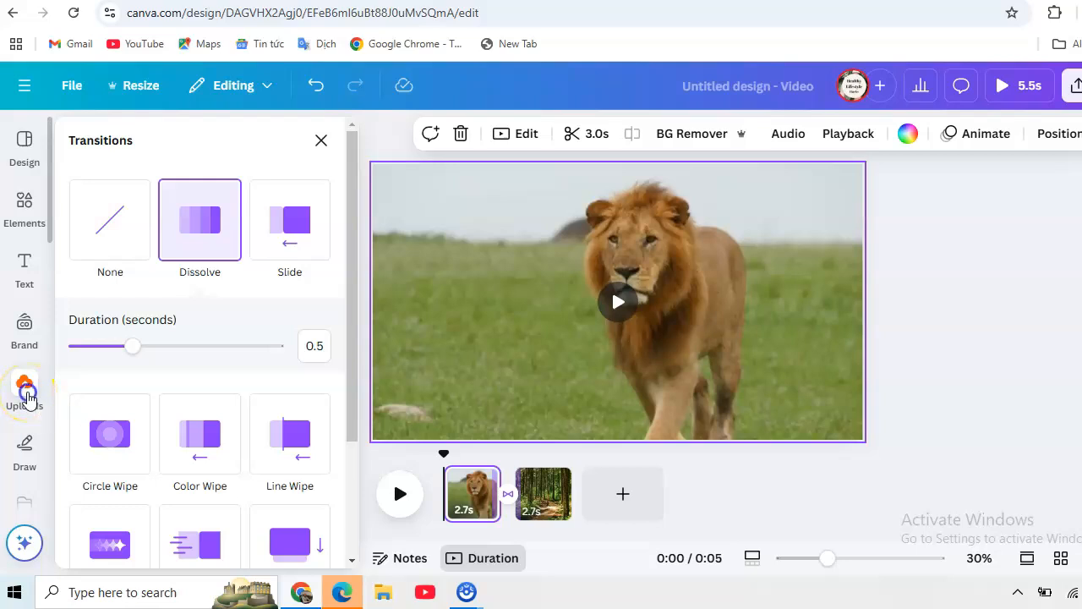
# Step: Check the audio among the uploaded files and show all audio results for "forest" in the elements library
pyautogui.click(25, 390)
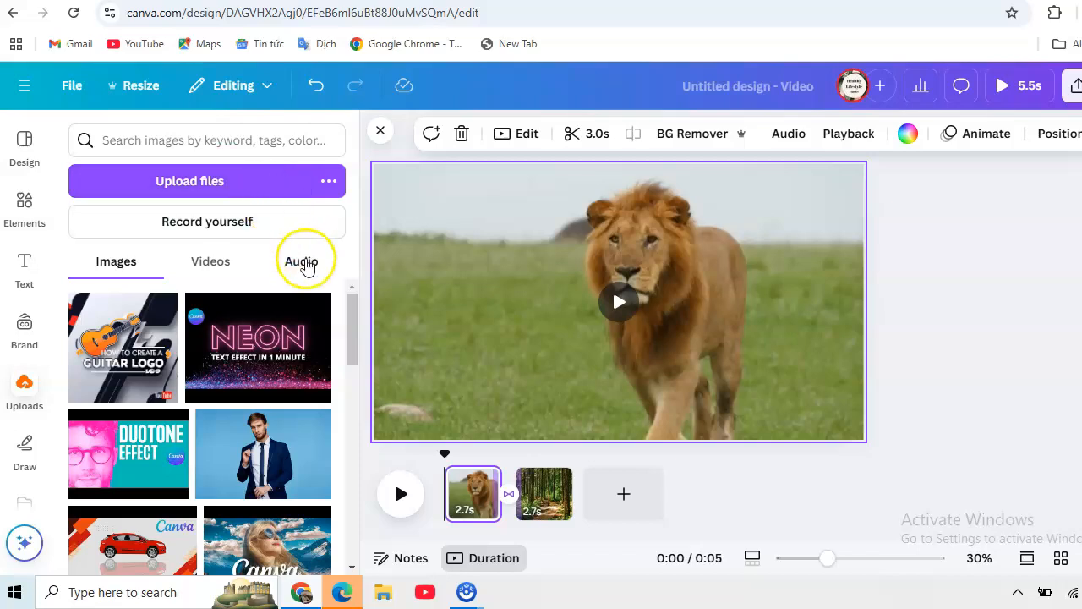
pyautogui.click(302, 262)
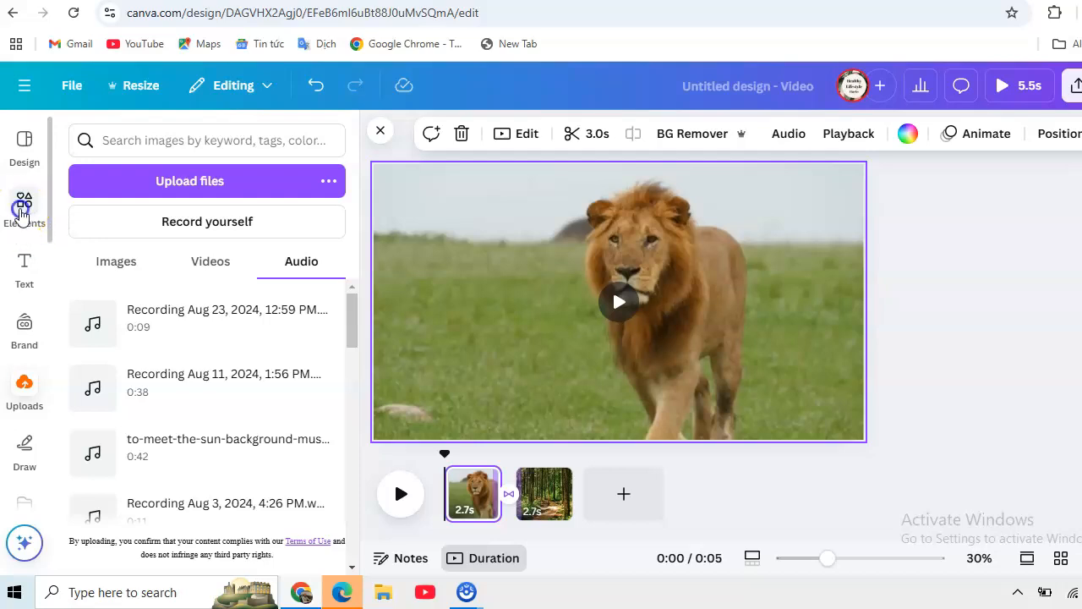
pyautogui.click(23, 217)
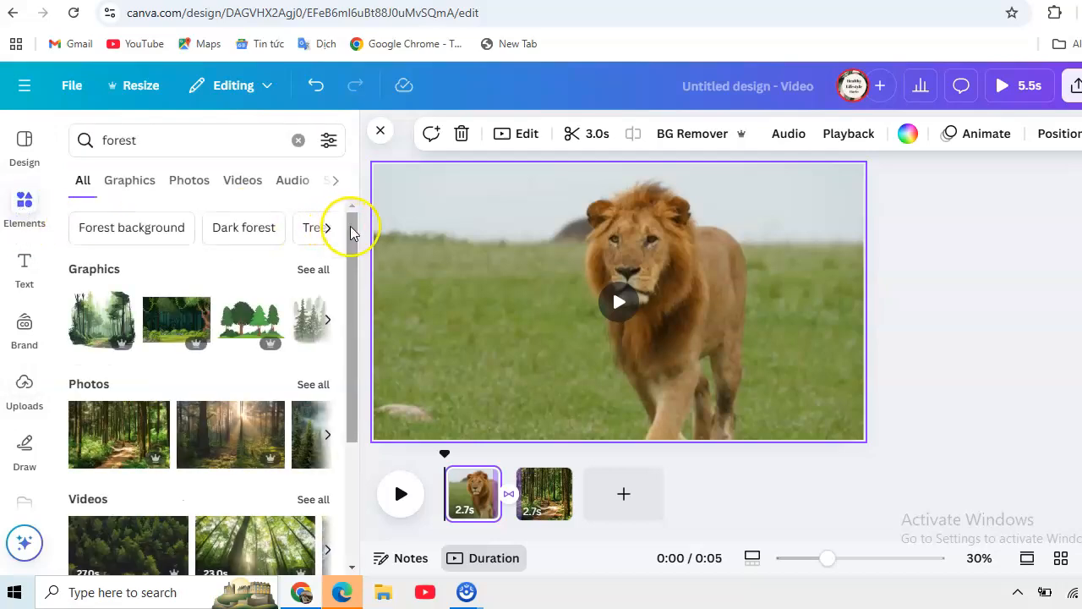
pyautogui.moveTo(353, 235); pyautogui.dragTo(349, 399)
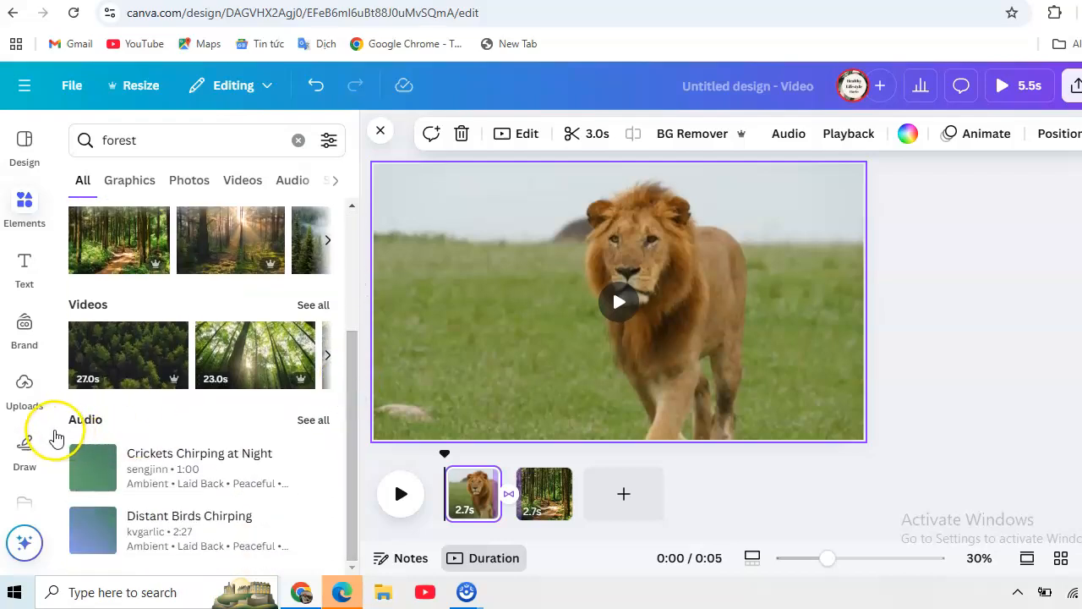
pyautogui.click(309, 422)
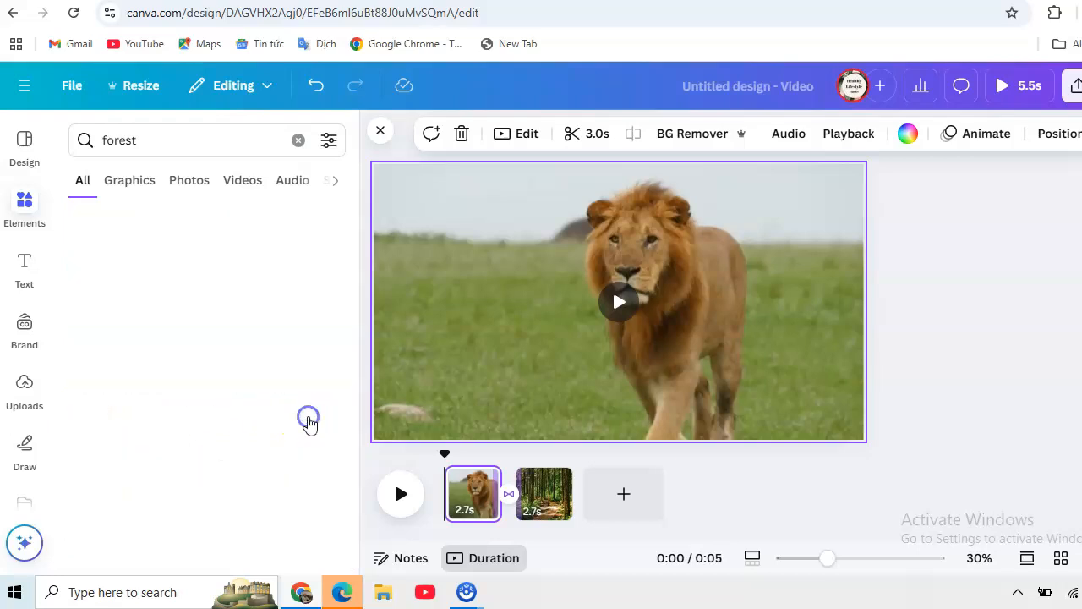
# Step: Find Forest Leaves Rustling among the forest audio results and add it to the timeline as two stacked tracks
pyautogui.moveTo(353, 239); pyautogui.dragTo(350, 322)
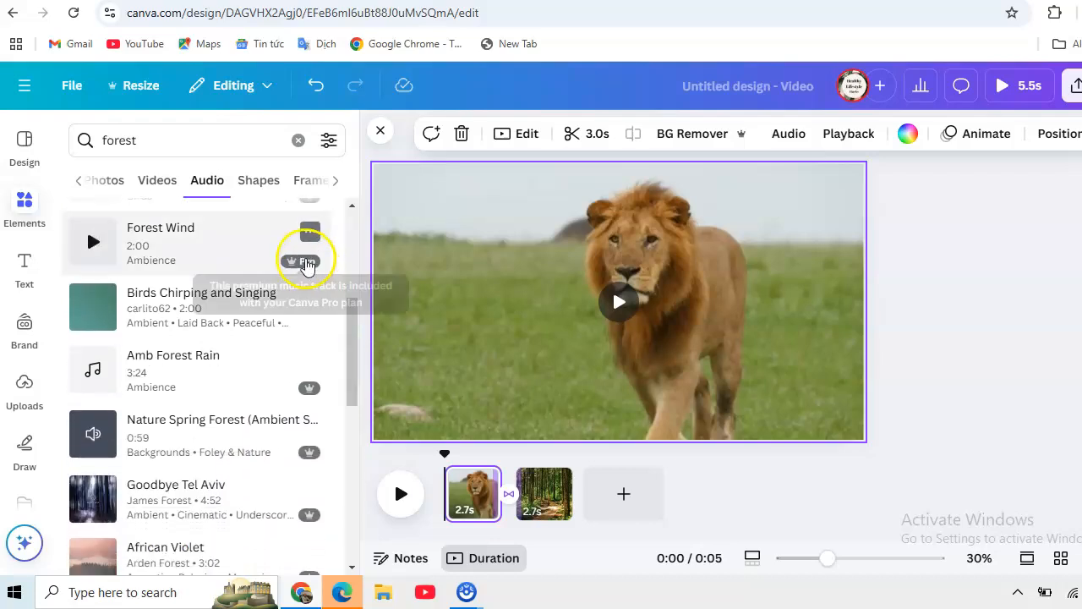
pyautogui.moveTo(352, 322); pyautogui.dragTo(358, 389)
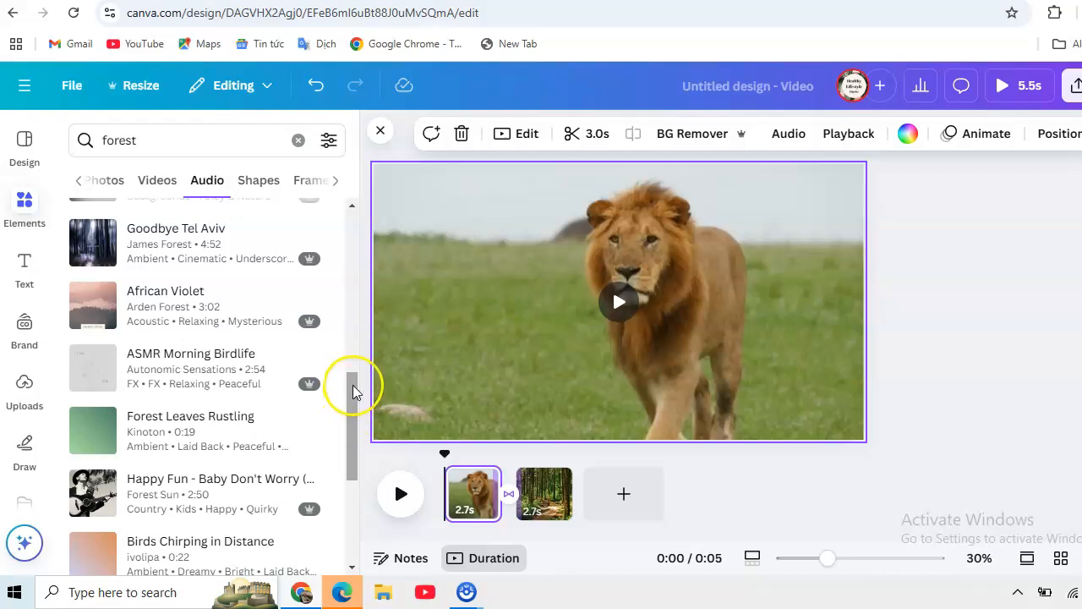
pyautogui.moveTo(351, 382); pyautogui.dragTo(354, 404)
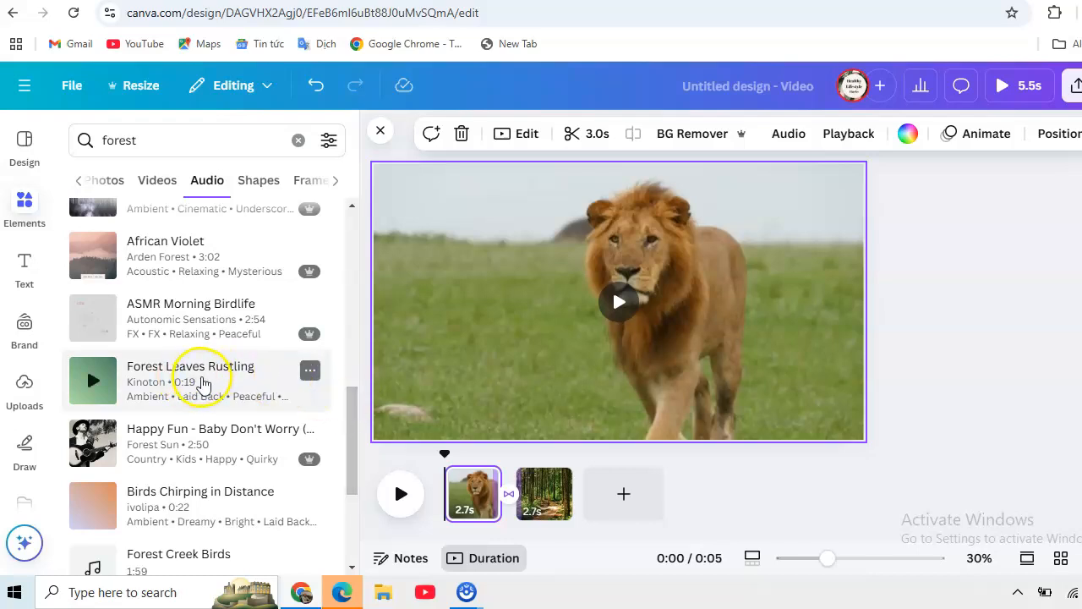
pyautogui.click(215, 385)
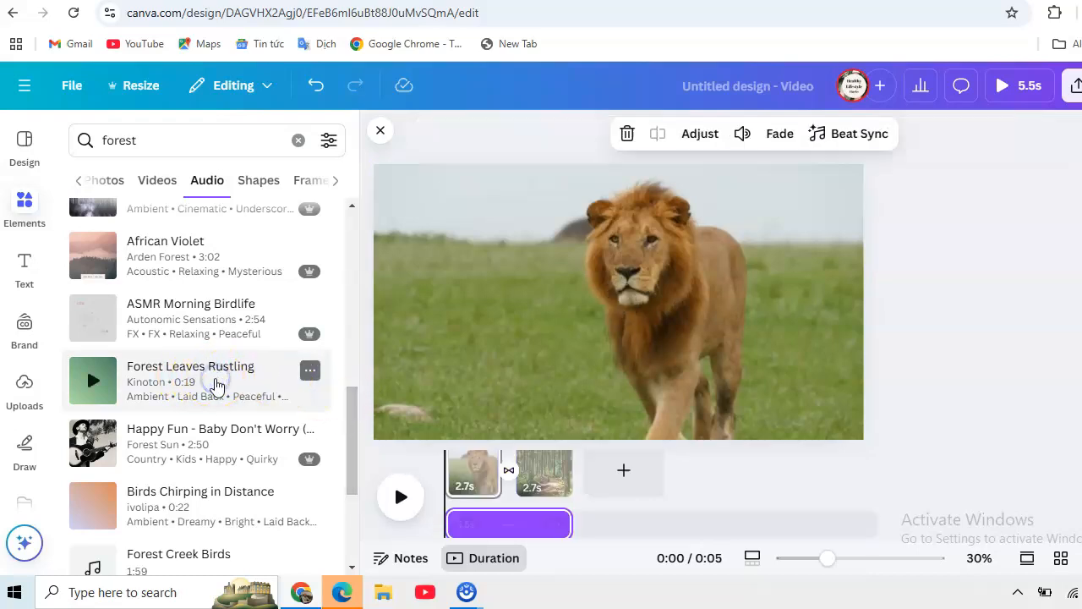
pyautogui.moveTo(269, 405); pyautogui.dragTo(545, 478)
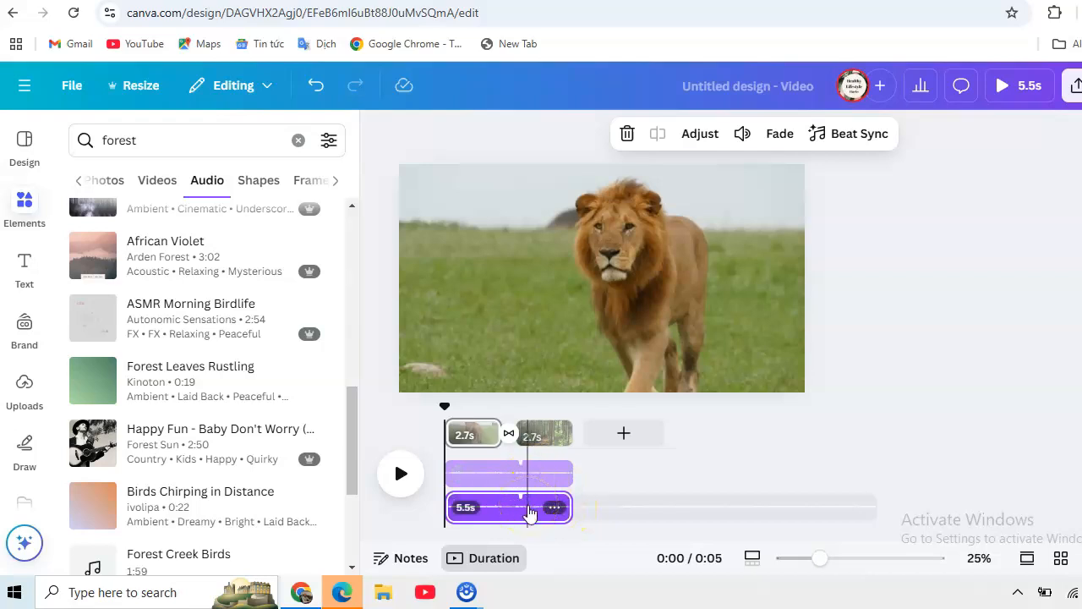
# Step: Duplicate the lower Forest Leaves Rustling track and play the video from near the end of the forest page
pyautogui.rightClick(527, 511)
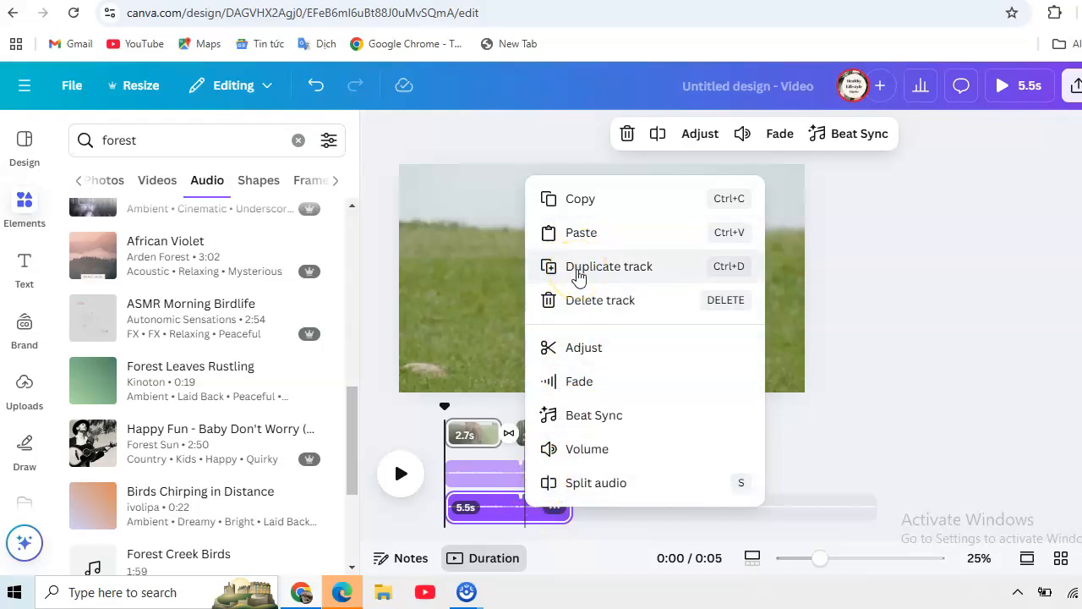
pyautogui.click(577, 273)
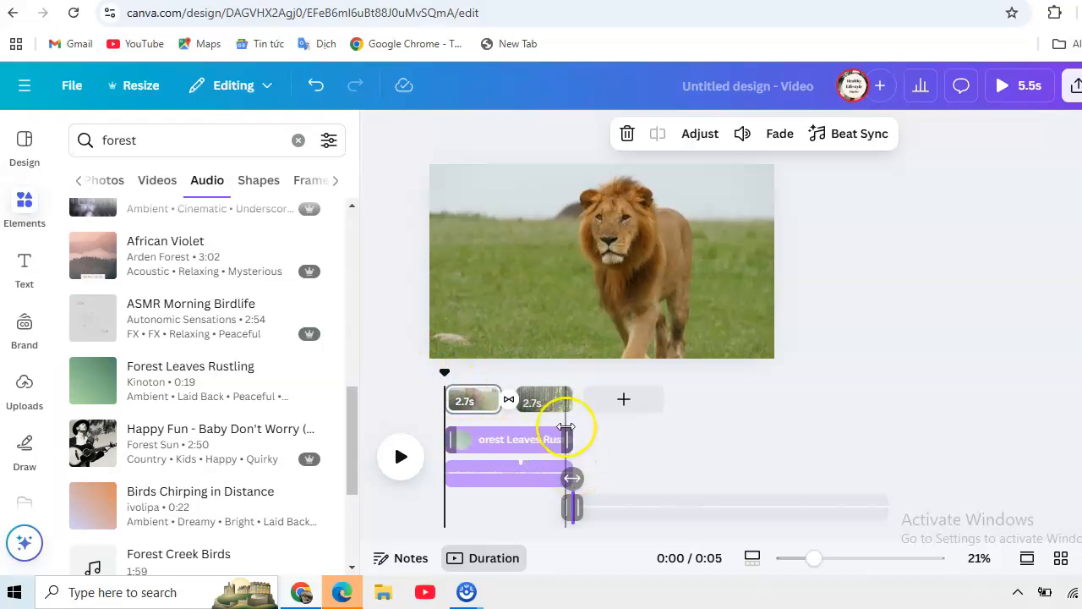
pyautogui.click(565, 431)
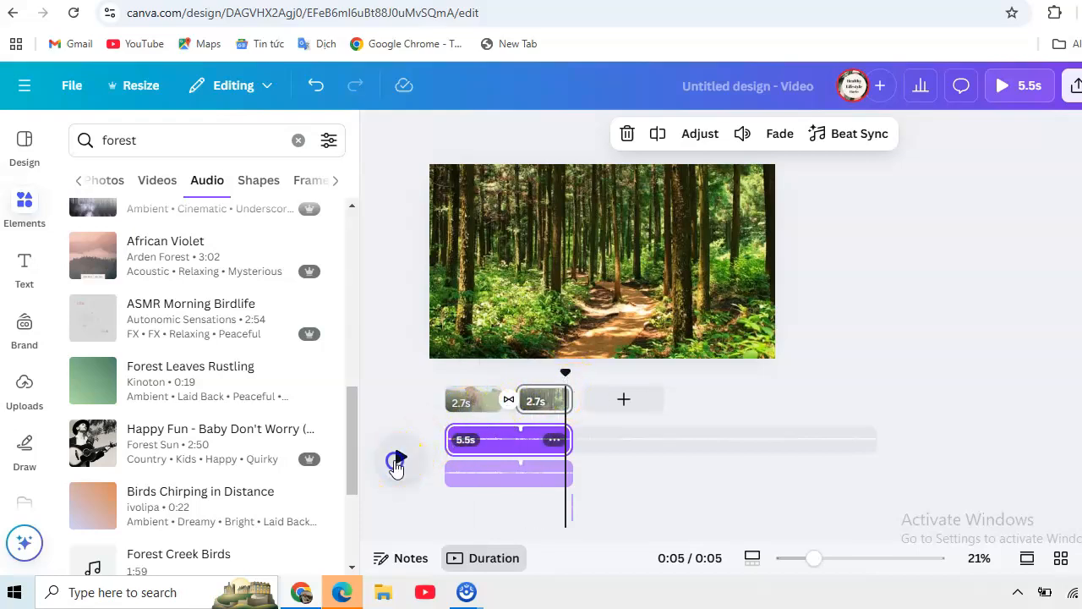
pyautogui.click(398, 460)
pyautogui.click(399, 461)
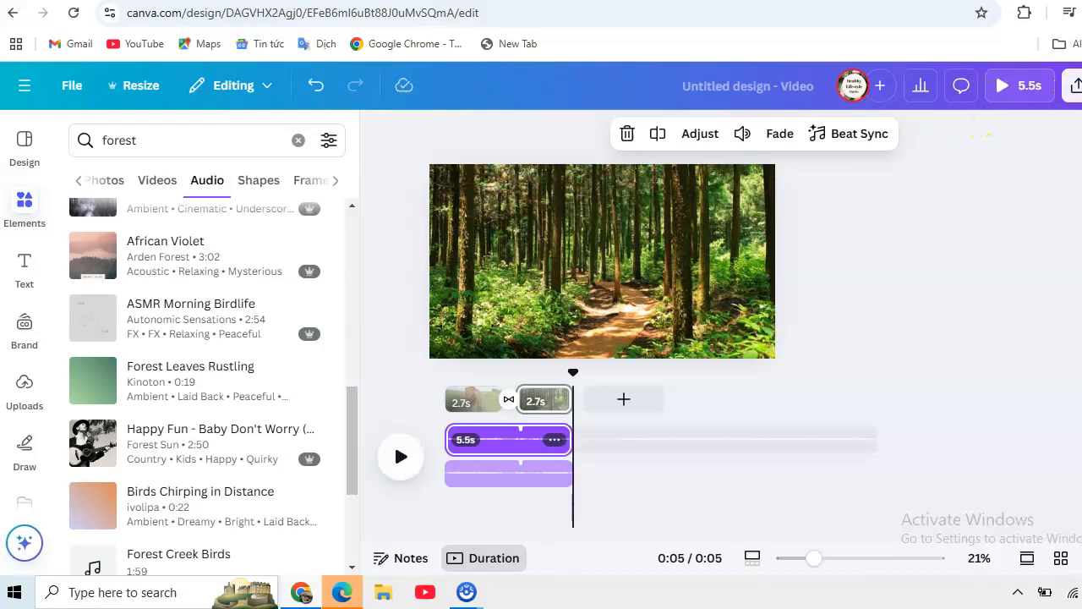
# Step: Download all pages of the design as an MP4 video in 1080p (HD) quality
pyautogui.click(1081, 91)
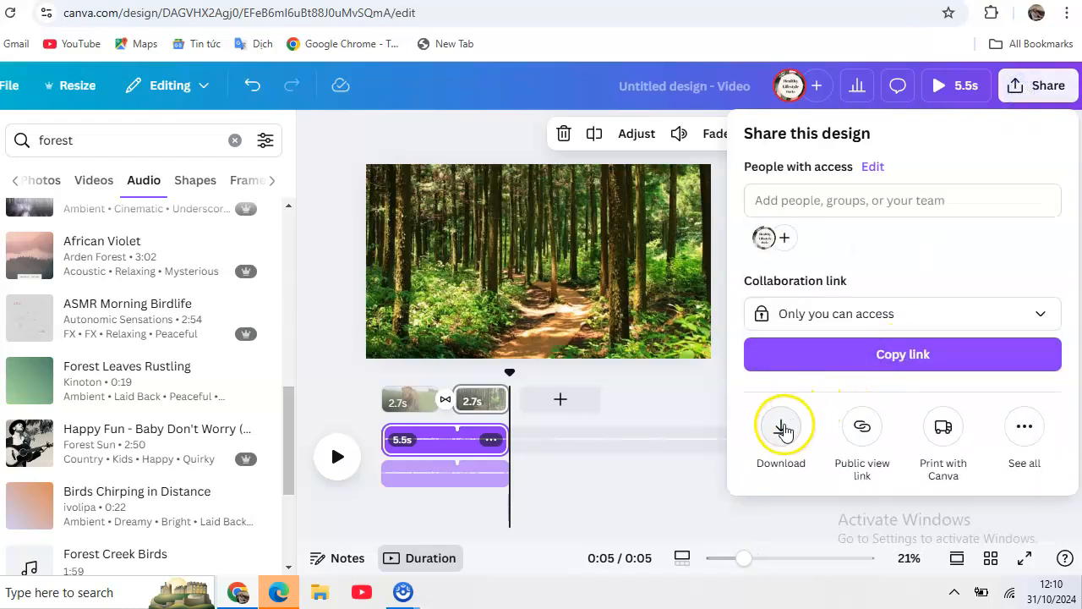
pyautogui.click(783, 427)
pyautogui.click(867, 424)
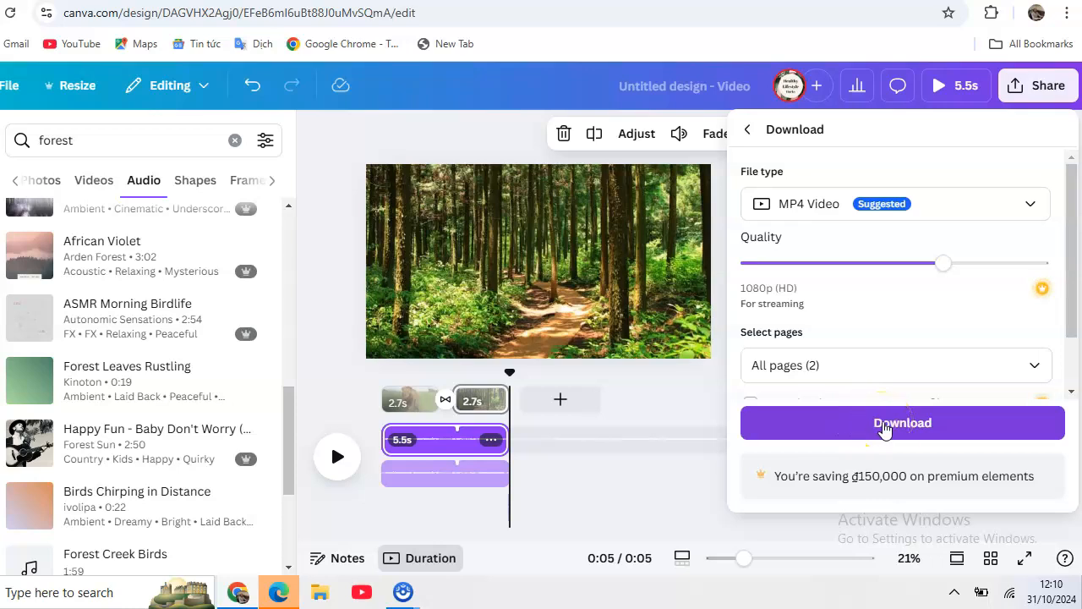